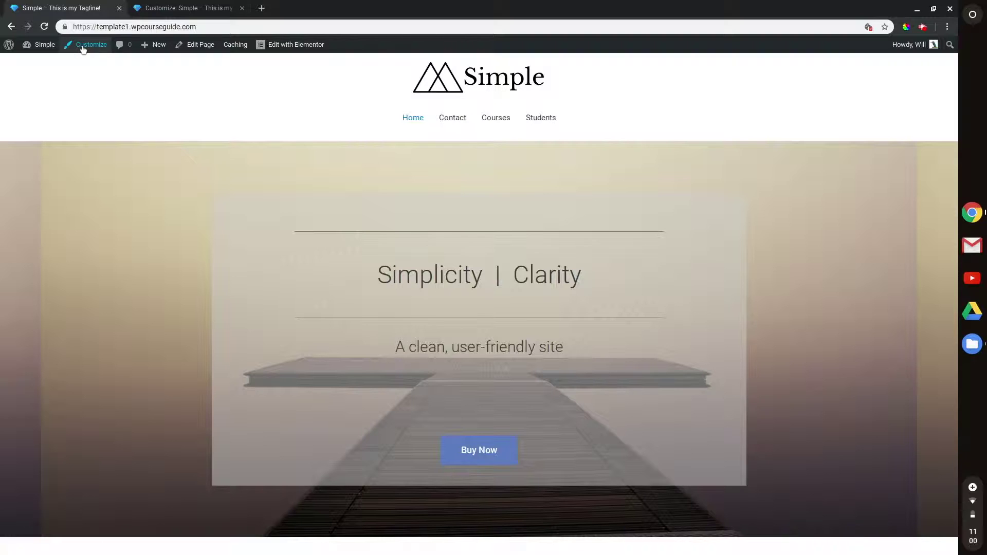
Open the Simple site's WordPress Dashboard from the site link in the admin bar
left_click(45, 47)
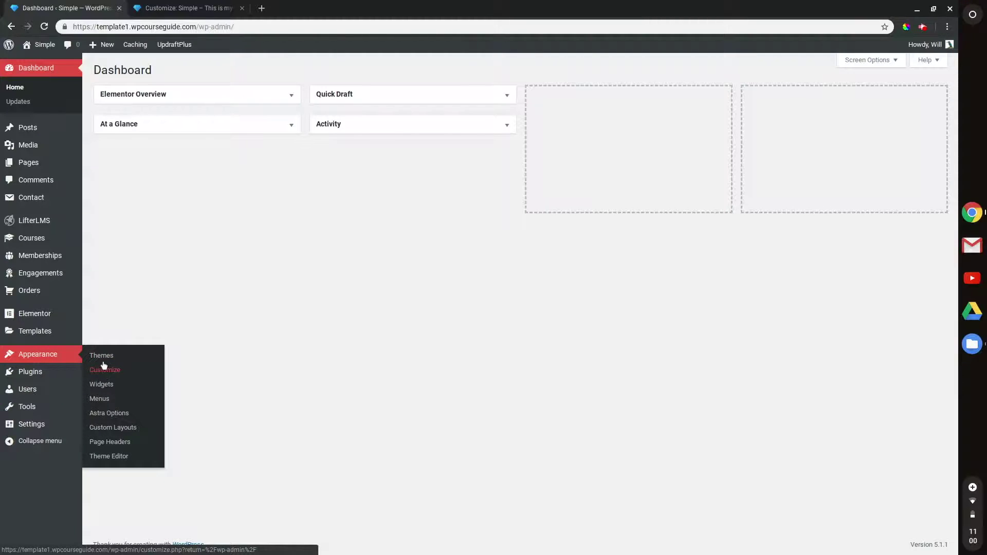
Open the Customizer's Layout > Header > Above Header settings
left_click(189, 2)
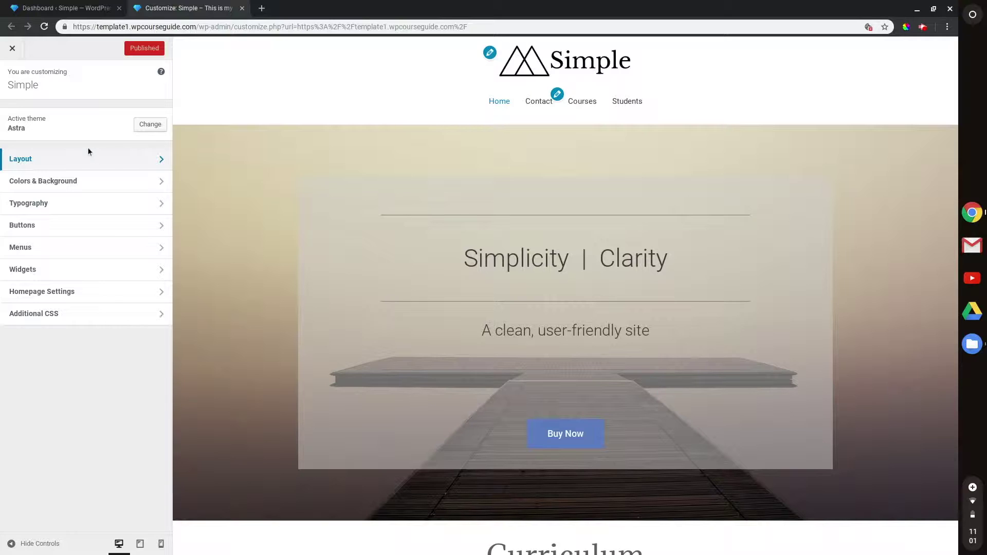
left_click(21, 159)
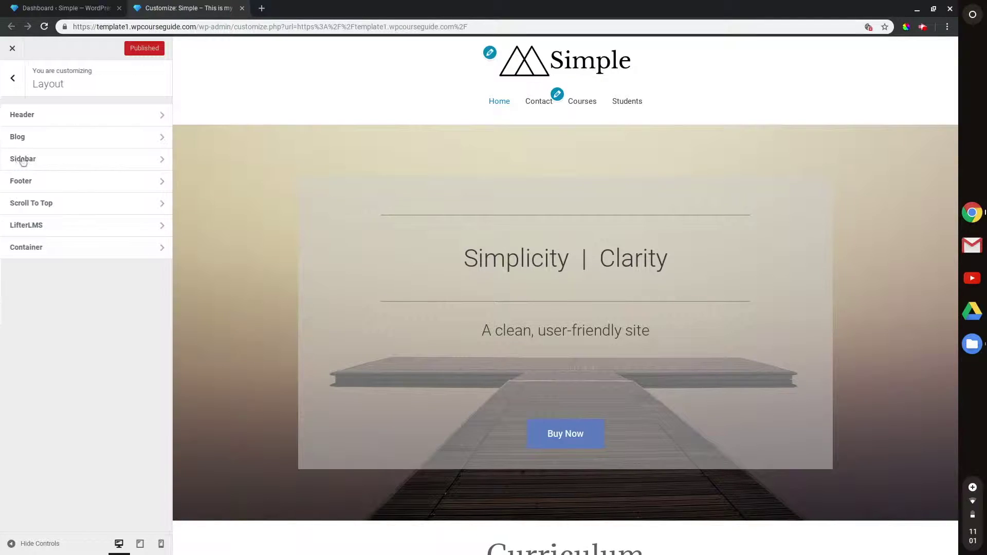
left_click(31, 118)
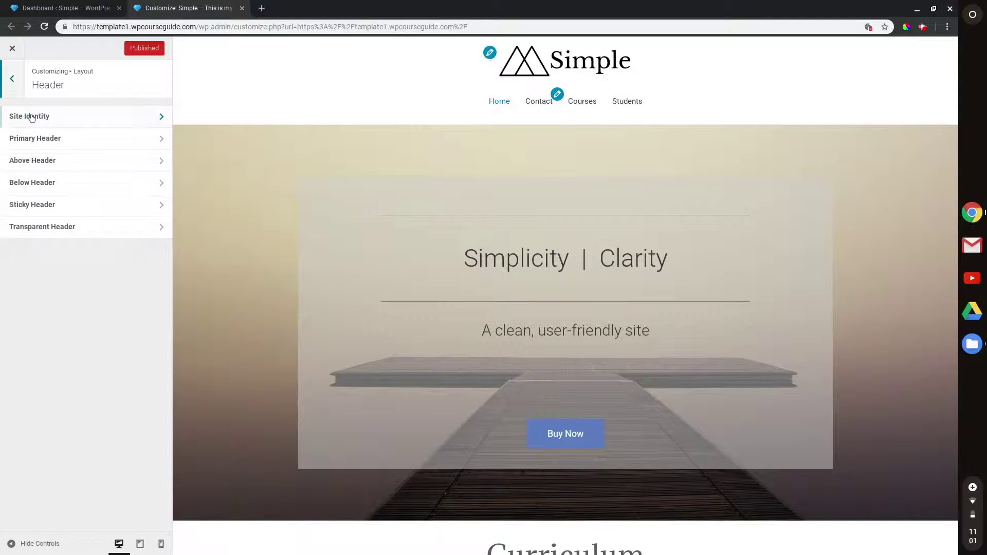
left_click(52, 162)
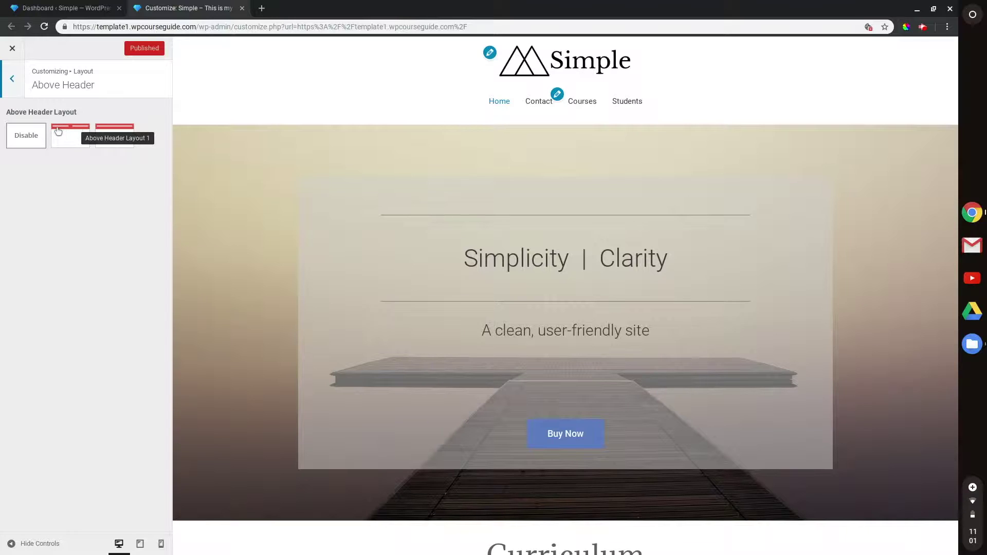
Enable above-header Layout 1 with Text/HTML in Section 1 and Search in Section 2, then return to the Dashboard
left_click(113, 130)
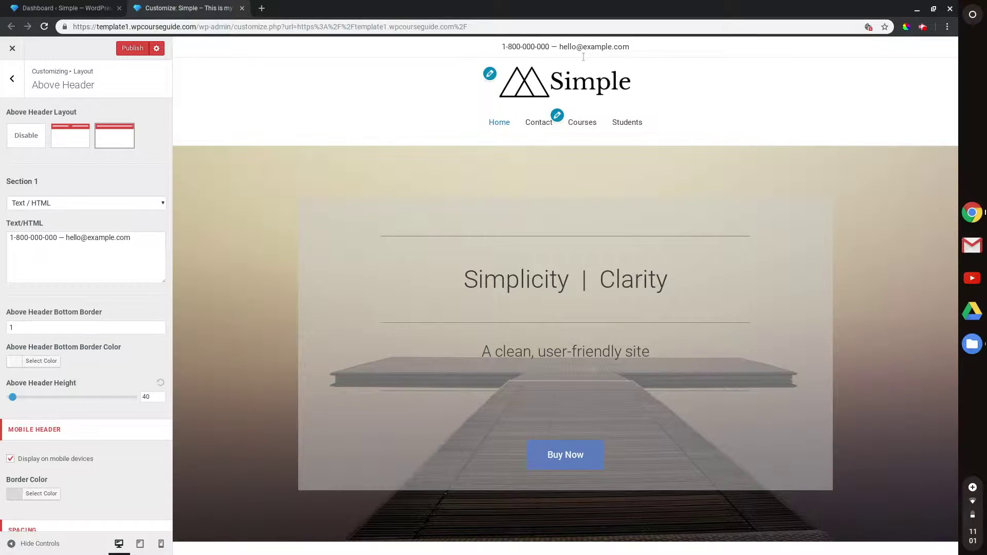
left_click(83, 139)
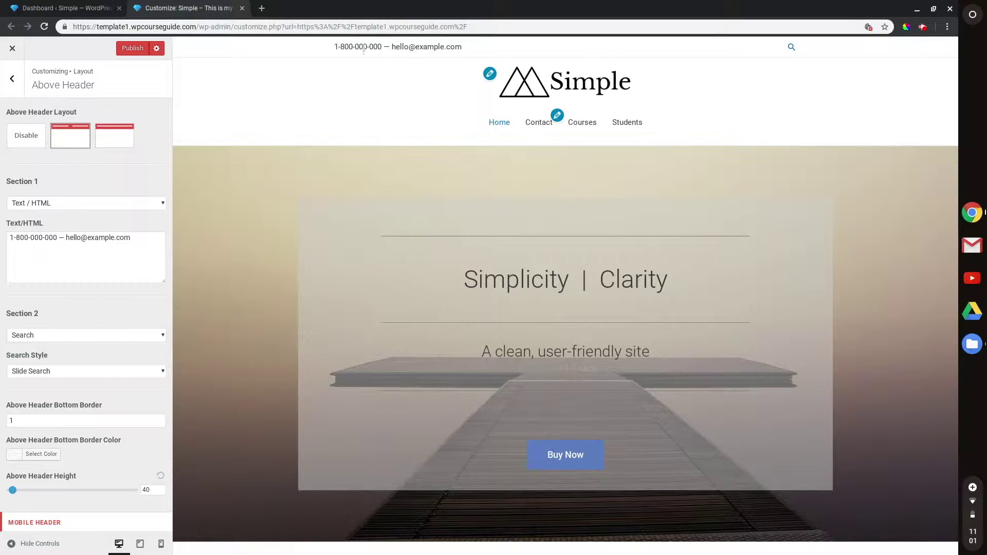
scroll(106, 216, "down", 1)
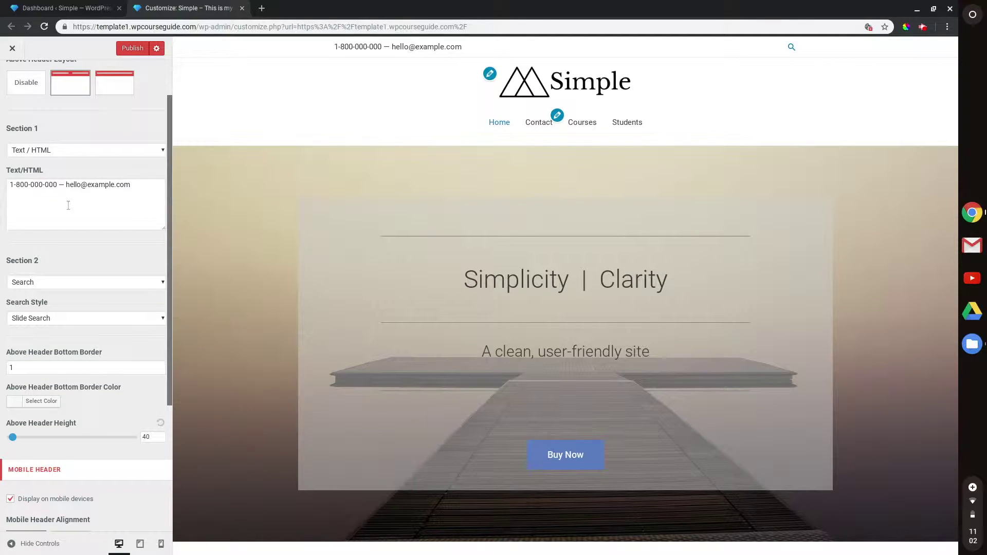
scroll(62, 224, "down", 1)
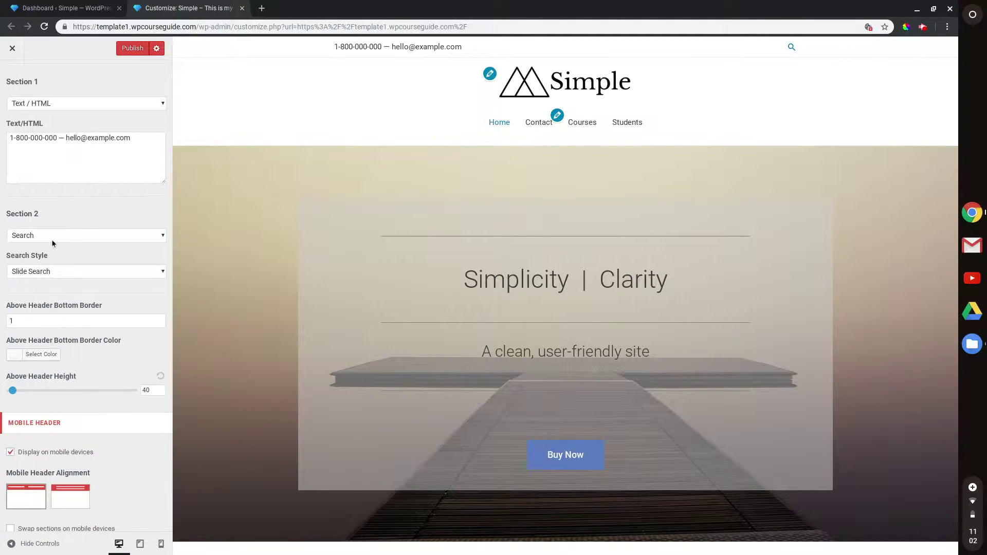
left_click(52, 239)
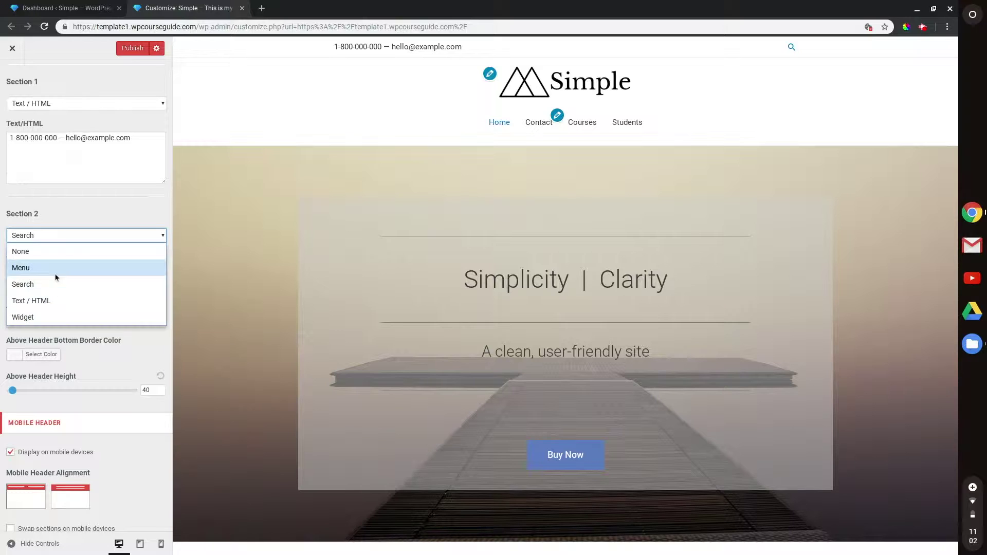
left_click(58, 236)
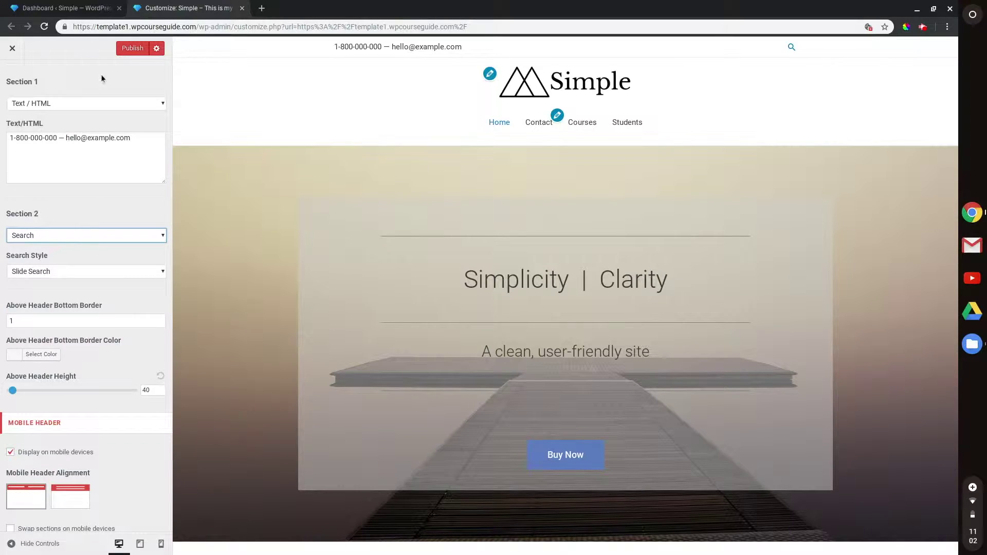
left_click(72, 8)
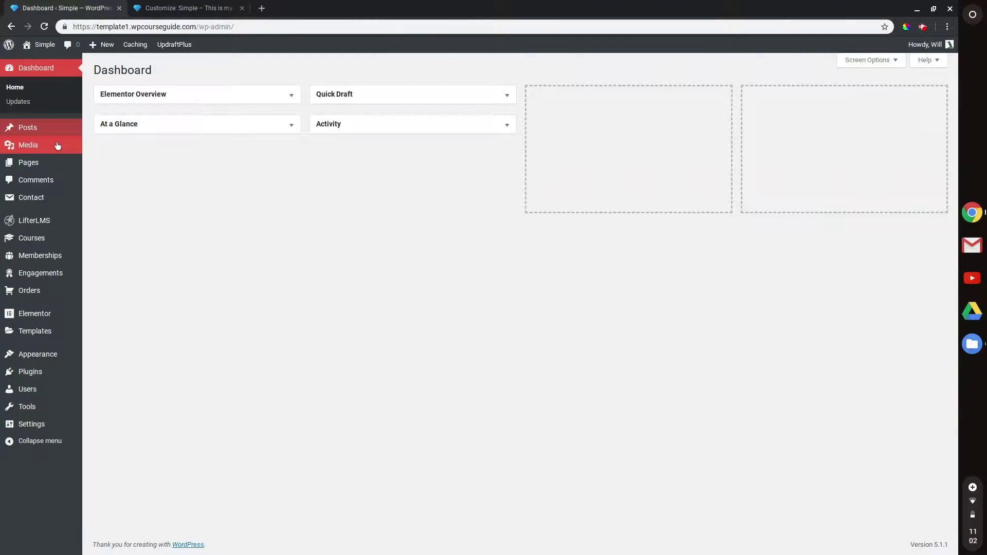
mouse_move(35, 314)
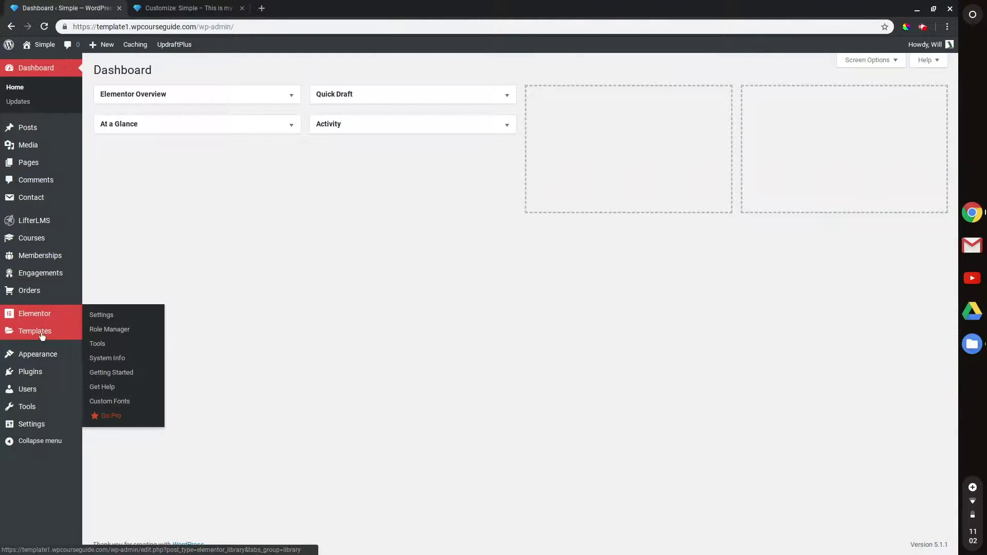
Review the header widget areas on the Widgets page, then reopen the above header's Section 2 choices
left_click(100, 384)
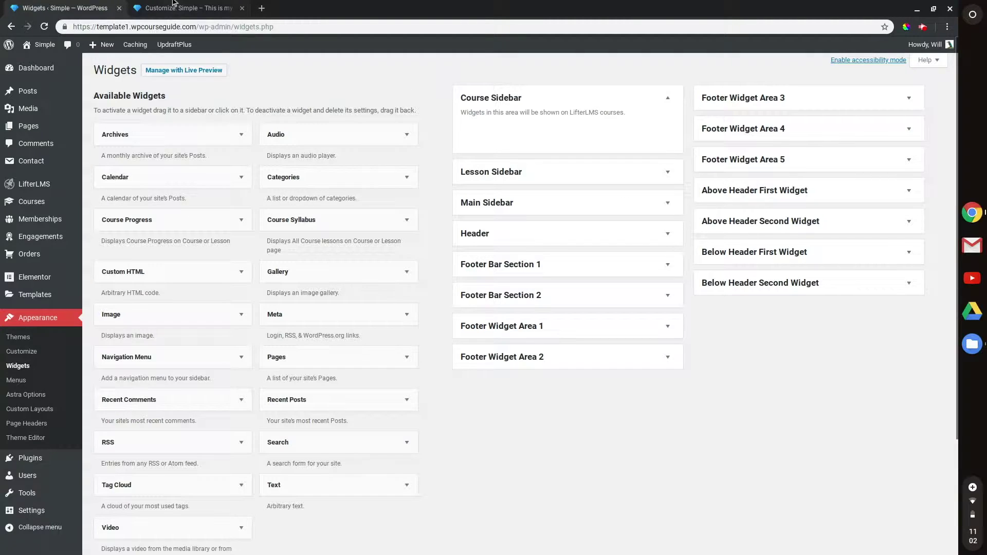
left_click(178, 10)
left_click(73, 240)
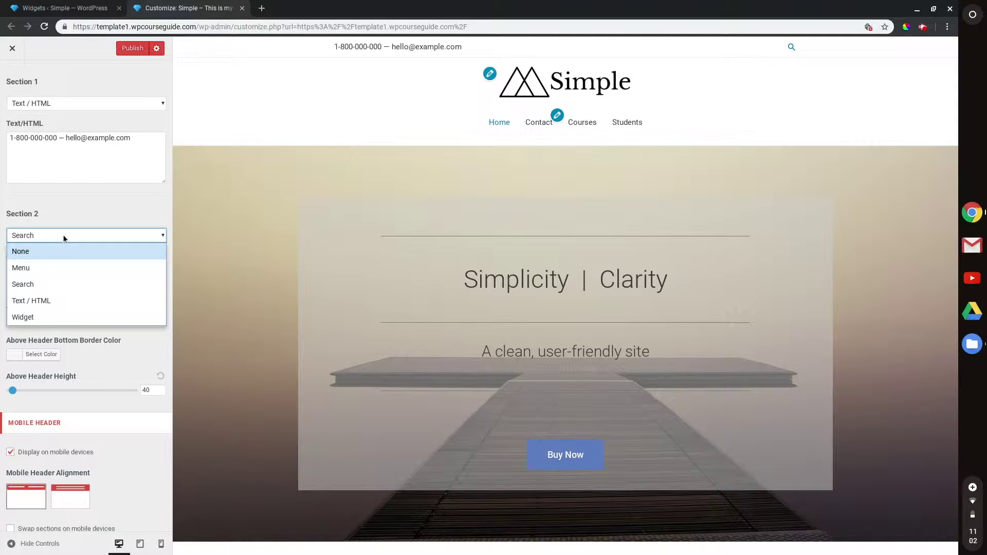
Keep Search as the above header's Section 2 and back out to the main Customizer menu
left_click(60, 208)
scroll(60, 208, "up", 2)
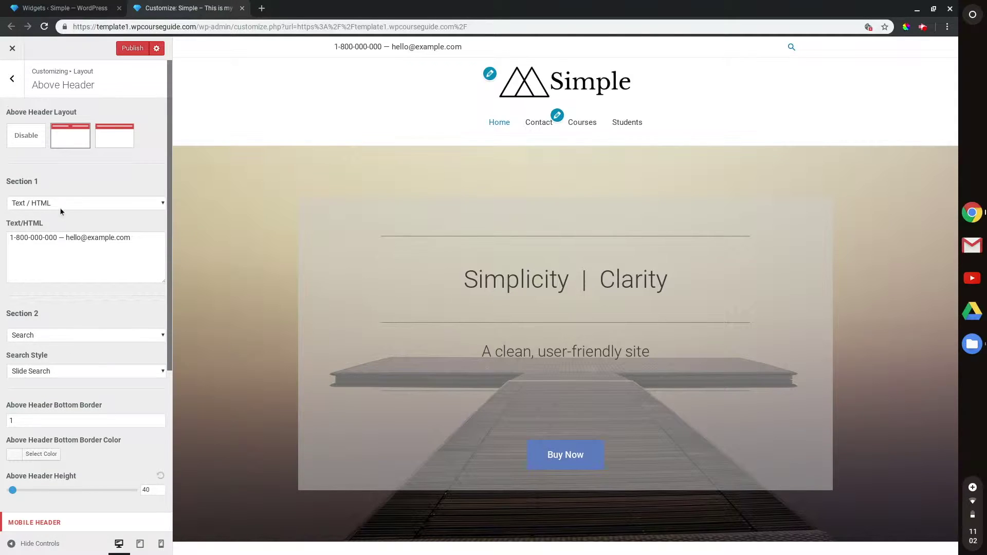
scroll(47, 193, "down", 5)
scroll(47, 184, "up", 5)
left_click(18, 86)
left_click(19, 86)
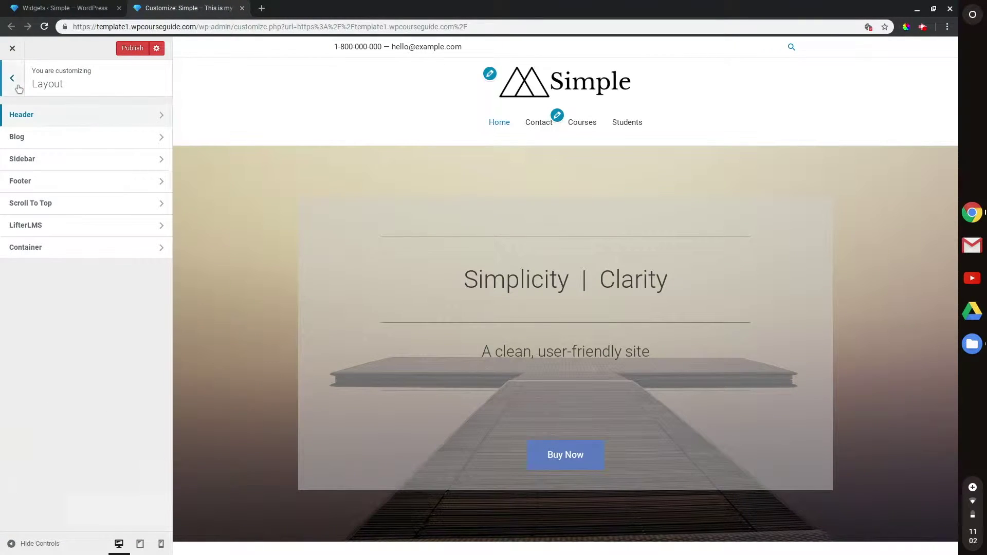
left_click(19, 86)
Set the above-header background colour to yellow #eeee22 under Colors & Background > Header
left_click(62, 190)
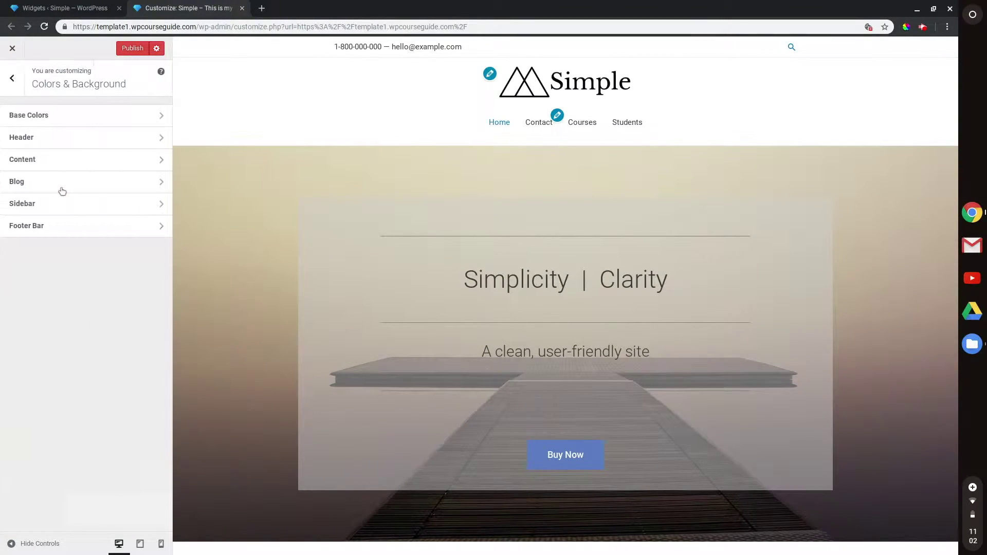
left_click(51, 137)
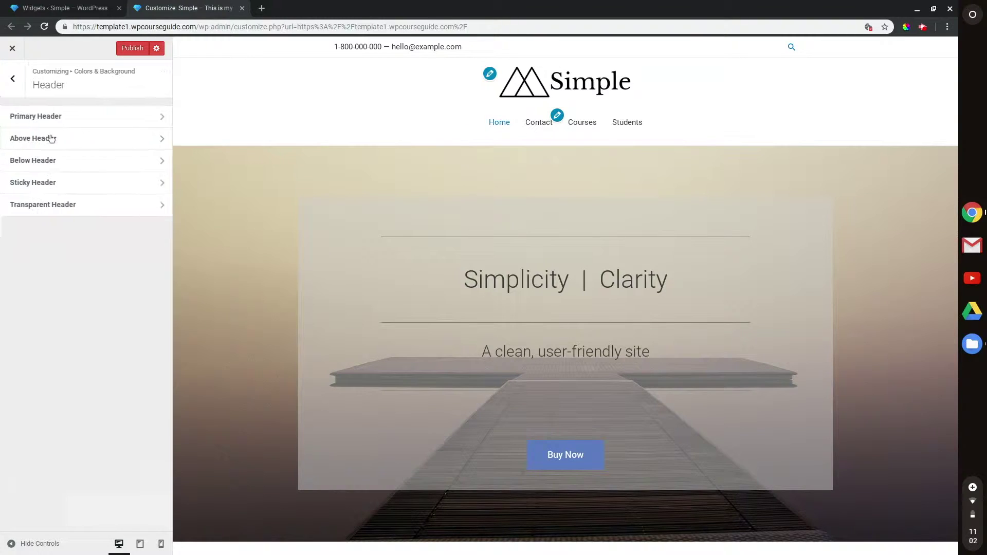
left_click(53, 140)
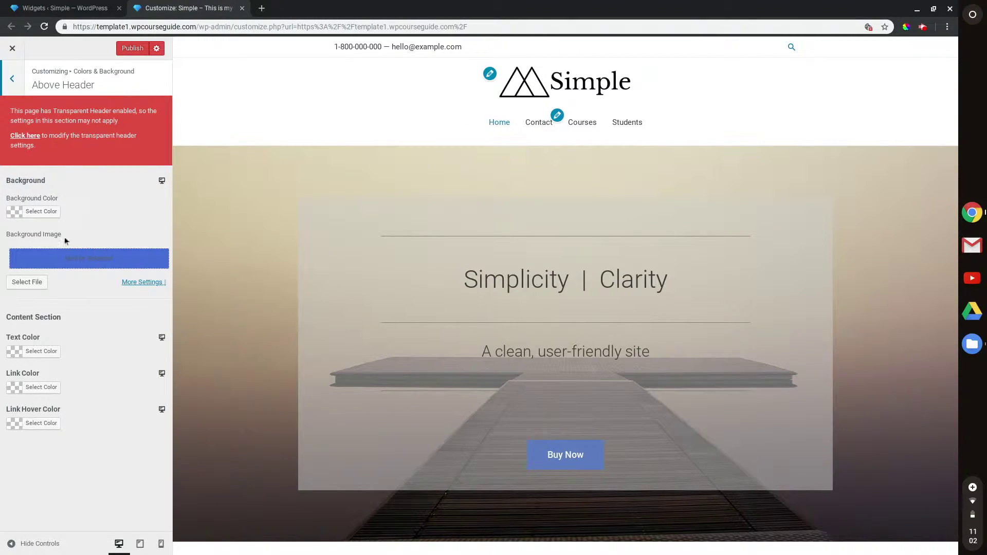
left_click(42, 213)
left_click(65, 291)
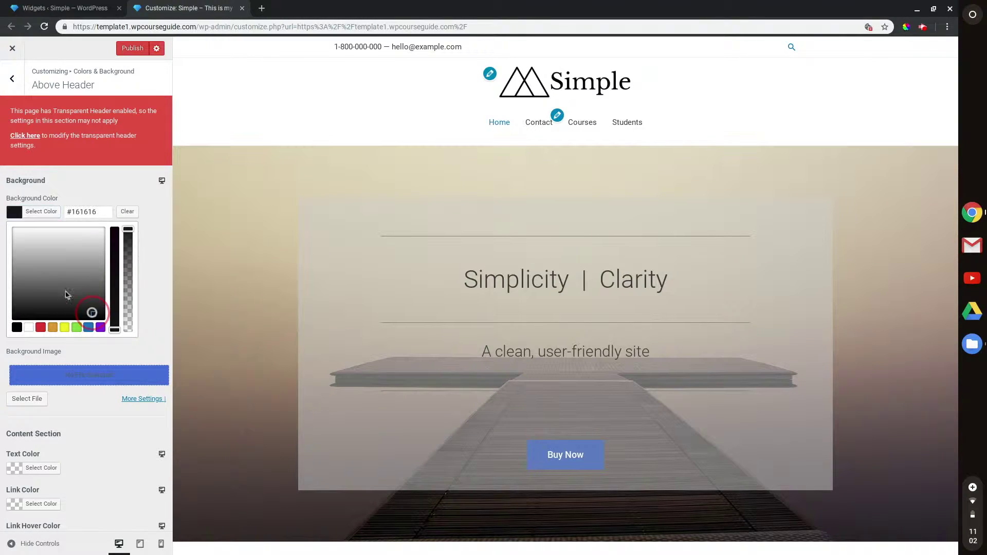
left_click(64, 327)
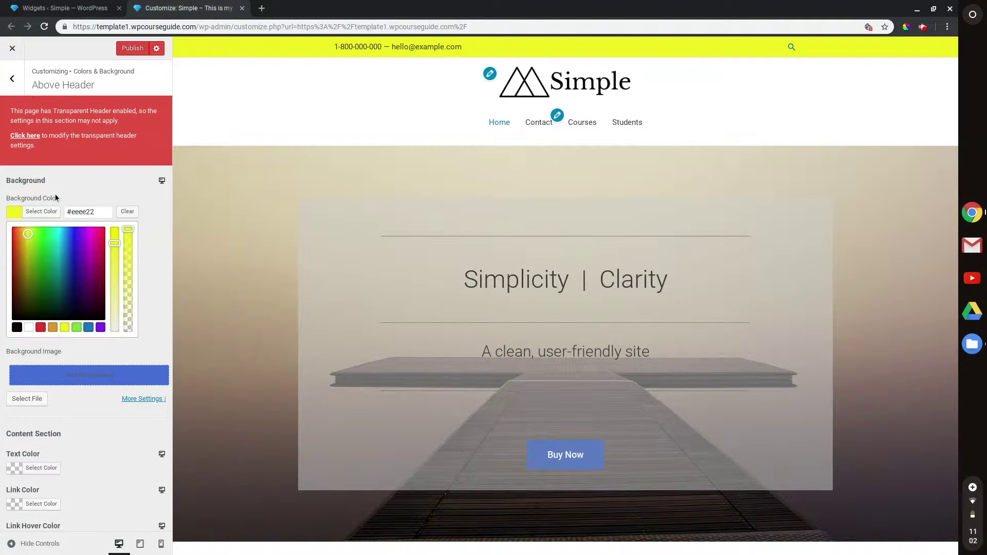
left_click(74, 164)
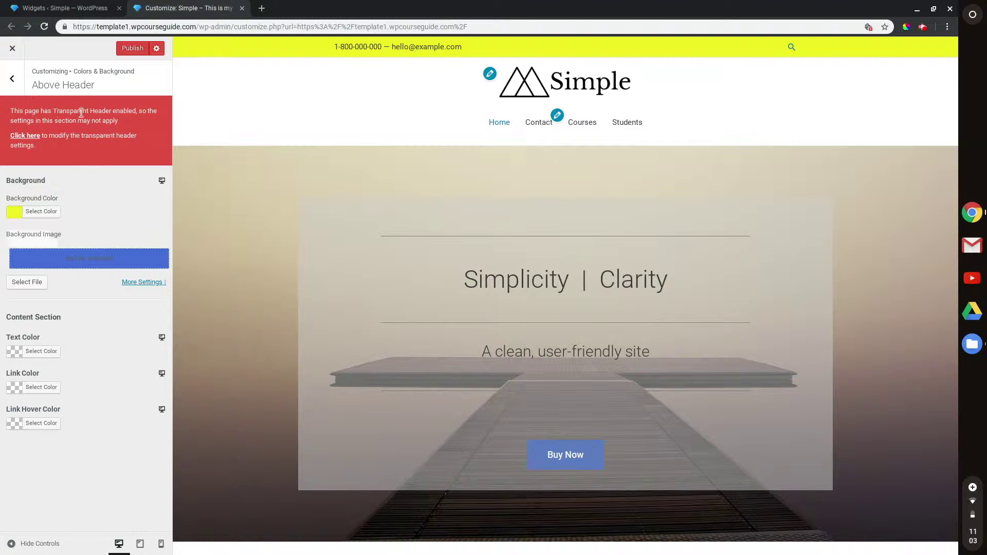
left_click(18, 88)
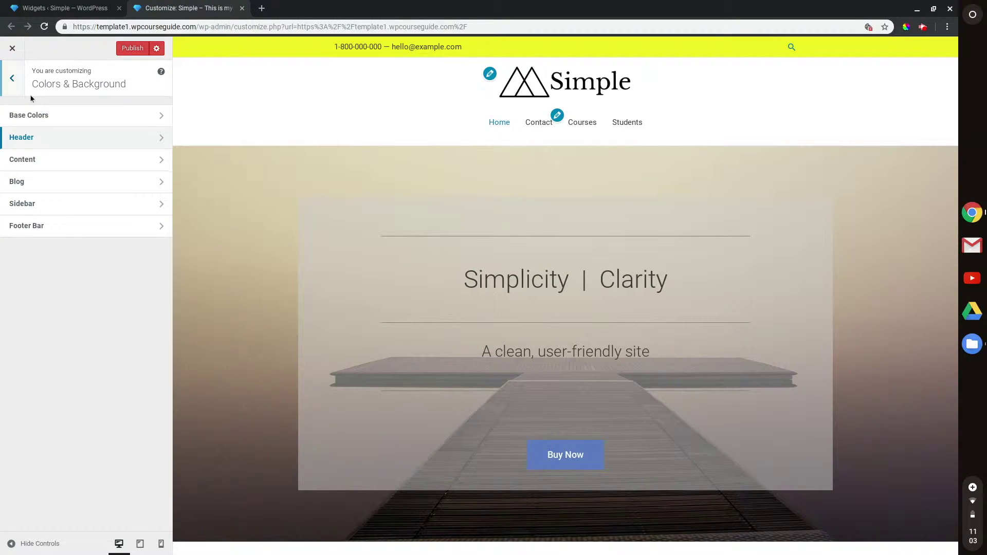
Choose the third layout in Layout > Header > Below Header, giving a menu-based below-header bar
left_click(22, 94)
left_click(66, 160)
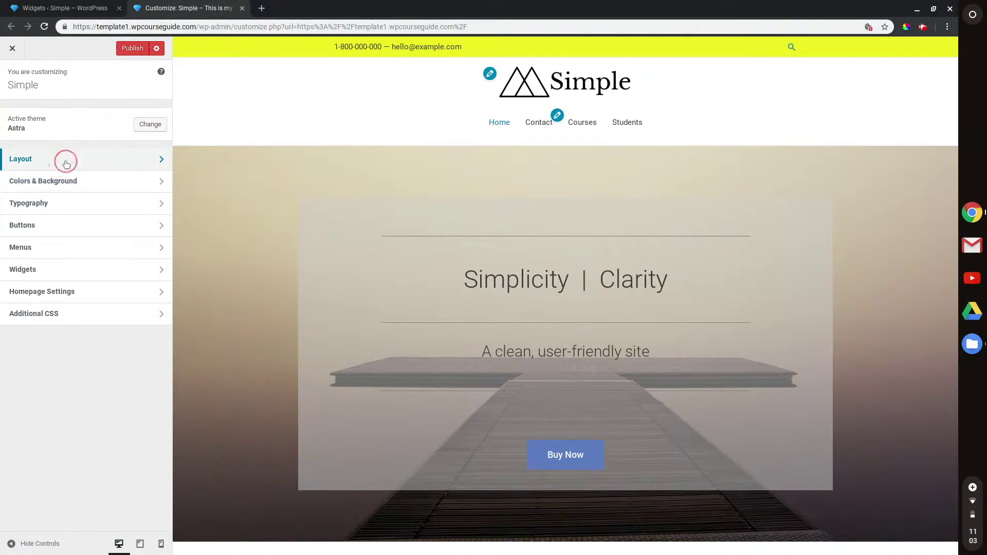
left_click(49, 115)
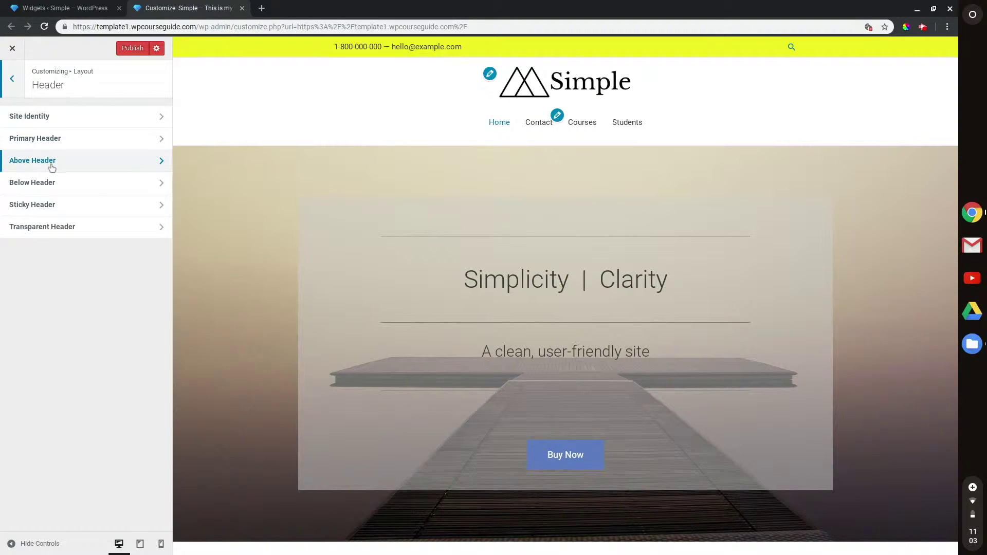
left_click(46, 185)
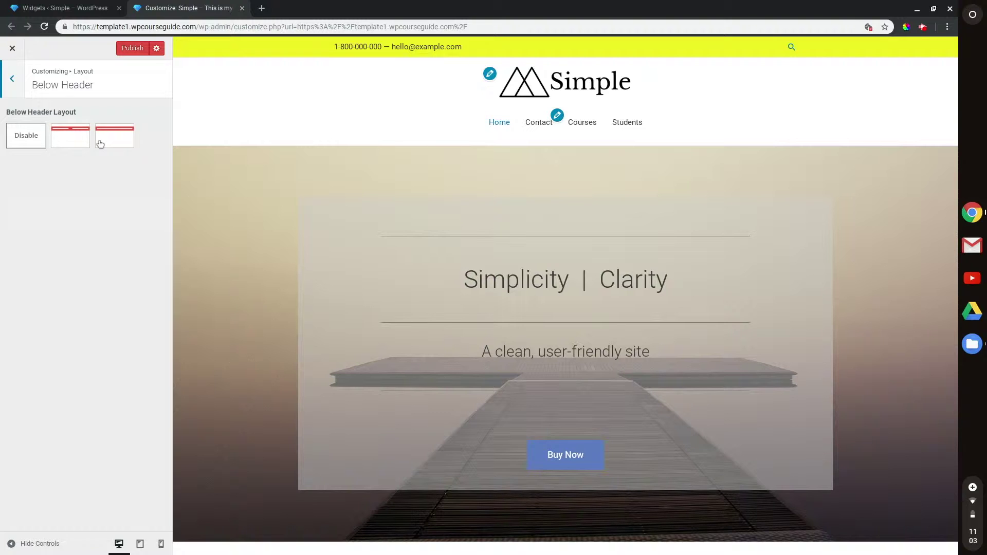
left_click(103, 143)
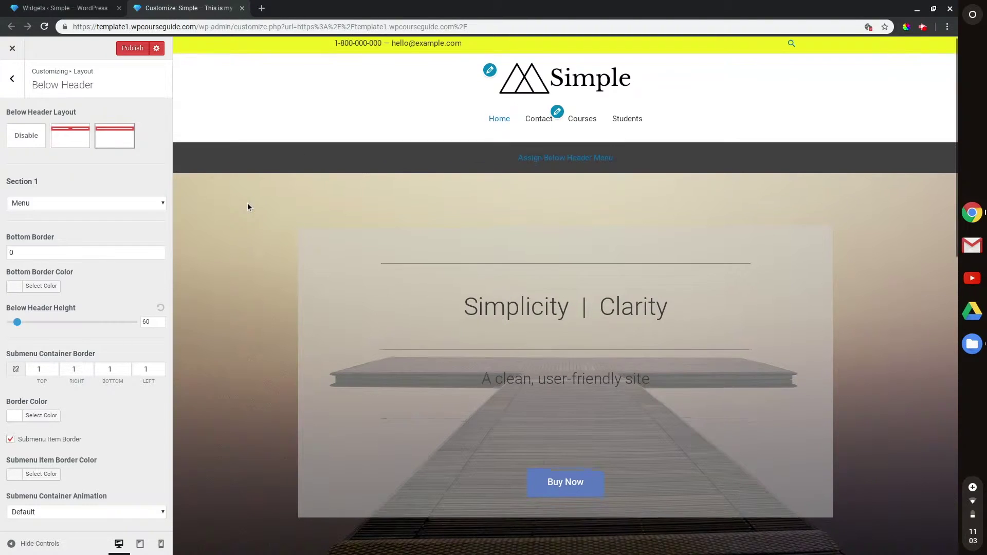
scroll(247, 202, "down", 1)
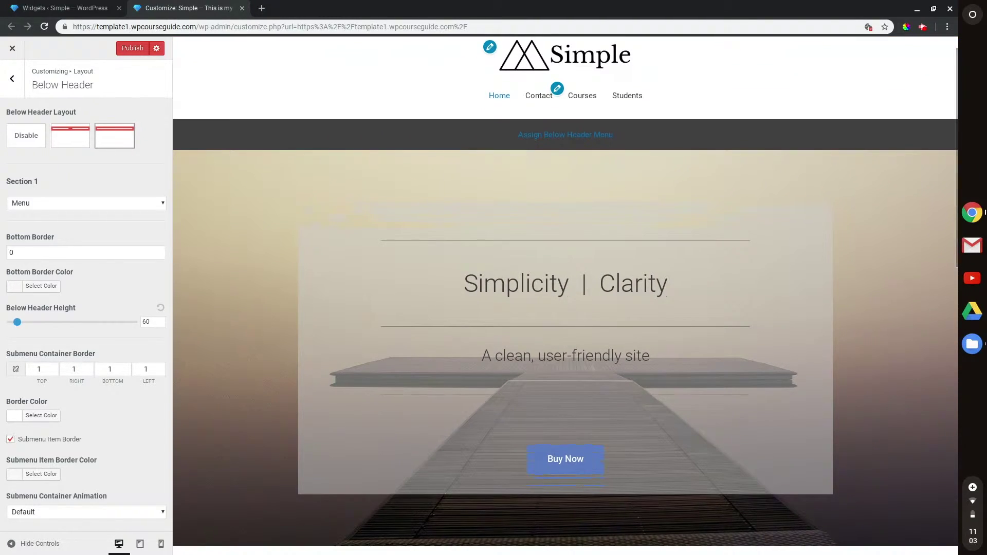
scroll(217, 204, "down", 1)
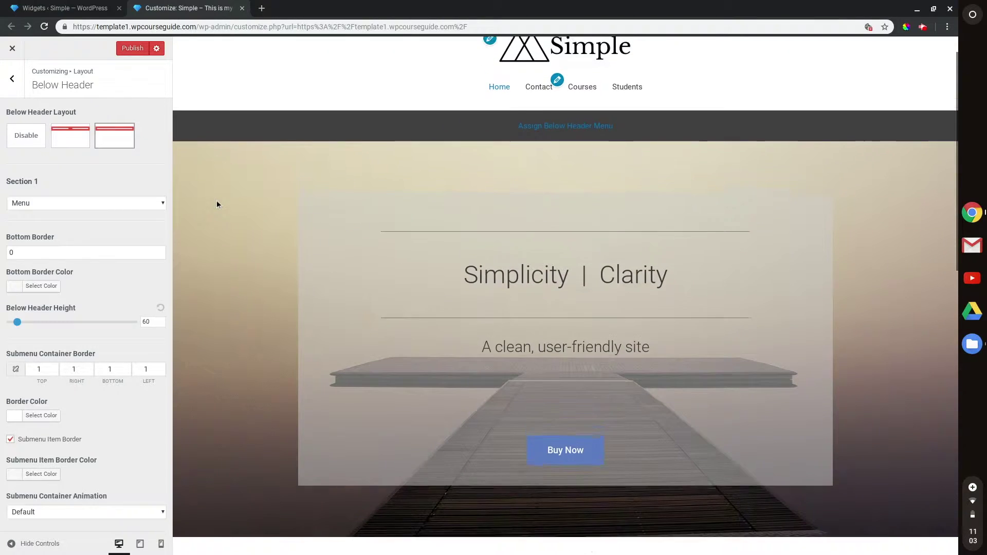
scroll(565, 257, "down", 2)
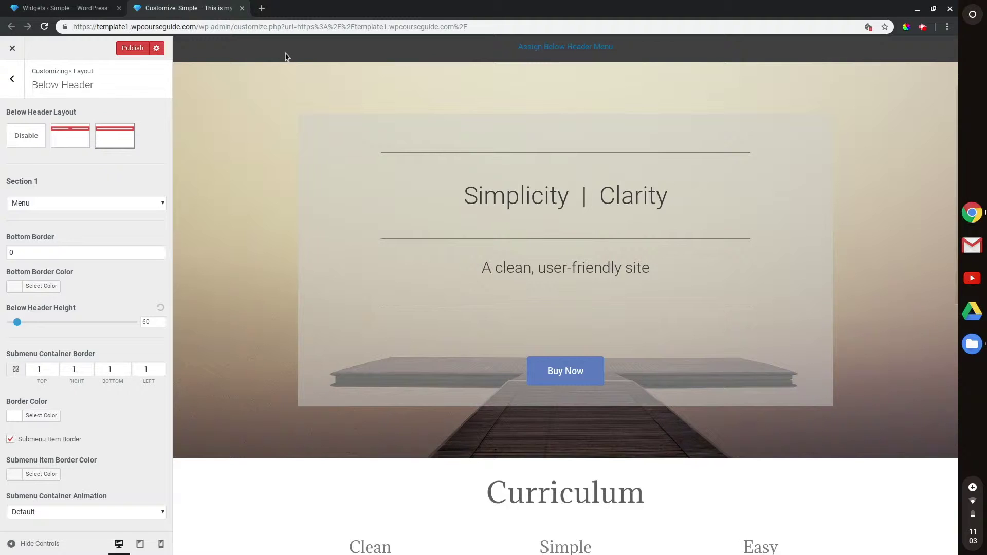
scroll(294, 85, "up", 2)
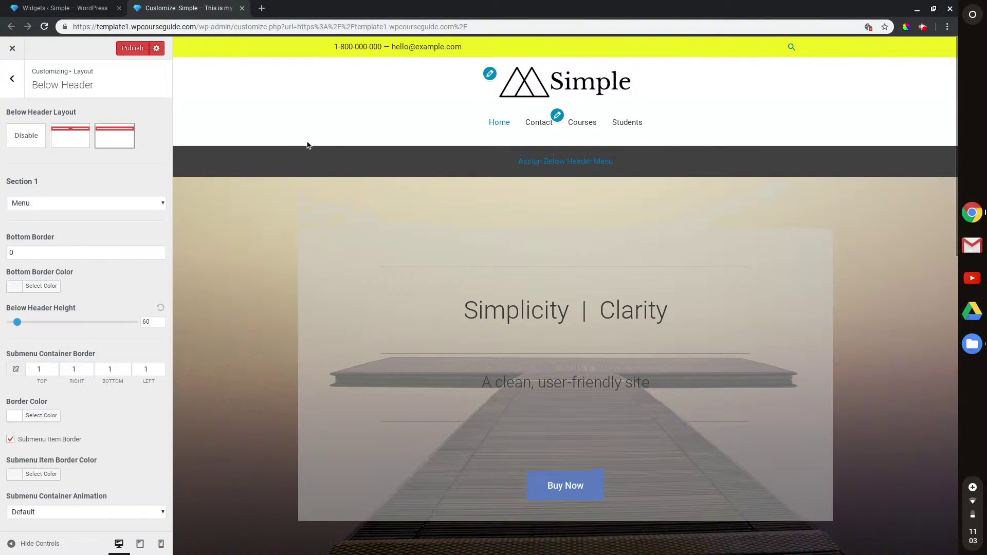
left_click(98, 202)
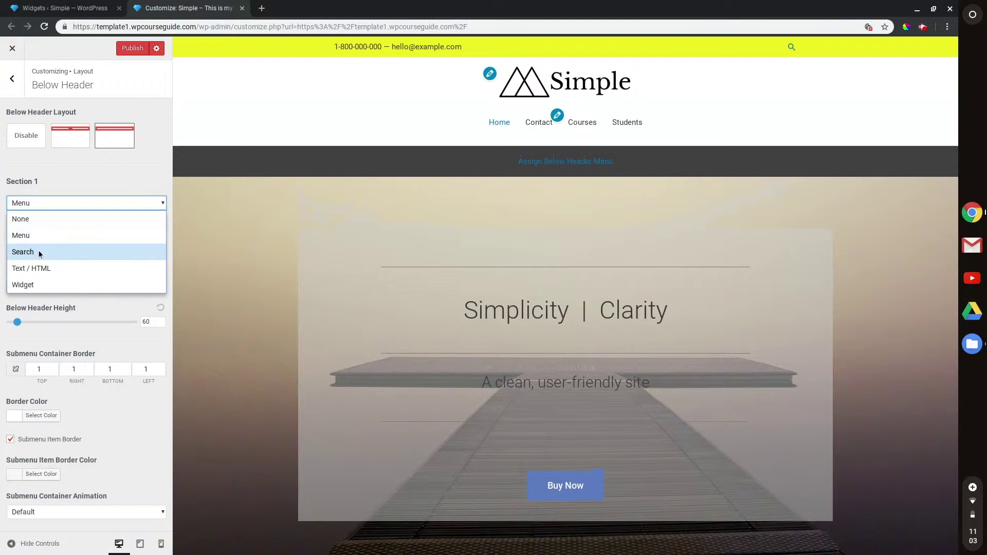
left_click(69, 206)
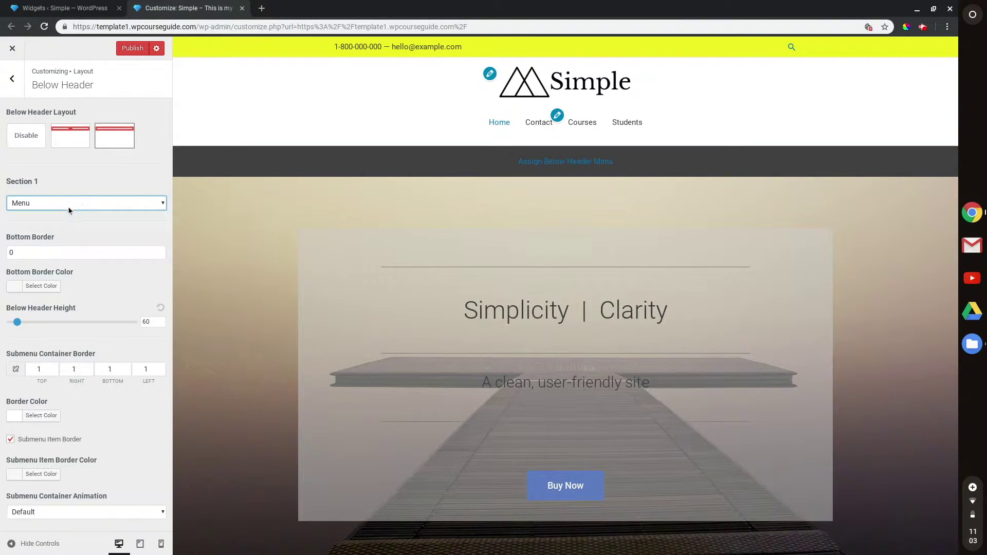
left_click(98, 3)
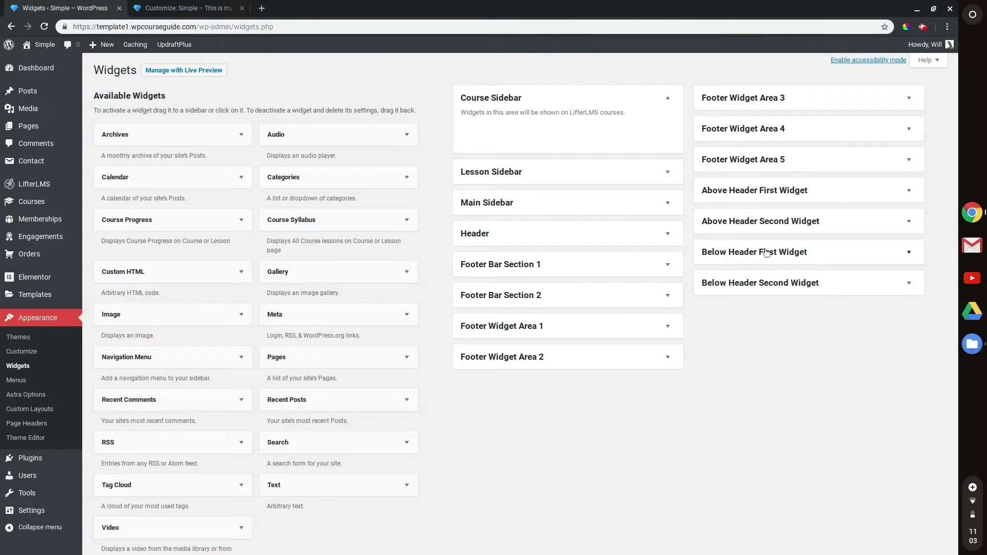
left_click(193, 8)
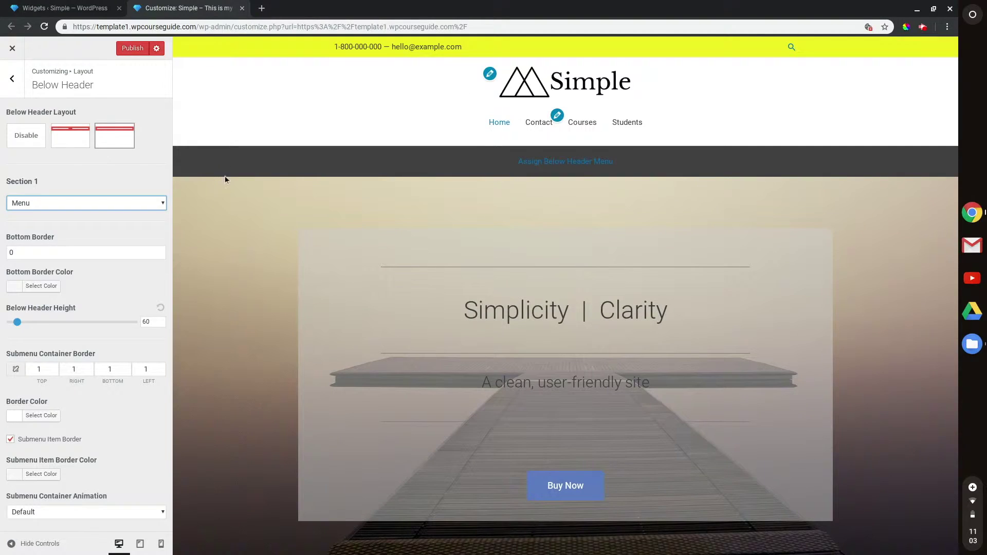
scroll(82, 259, "down", 2)
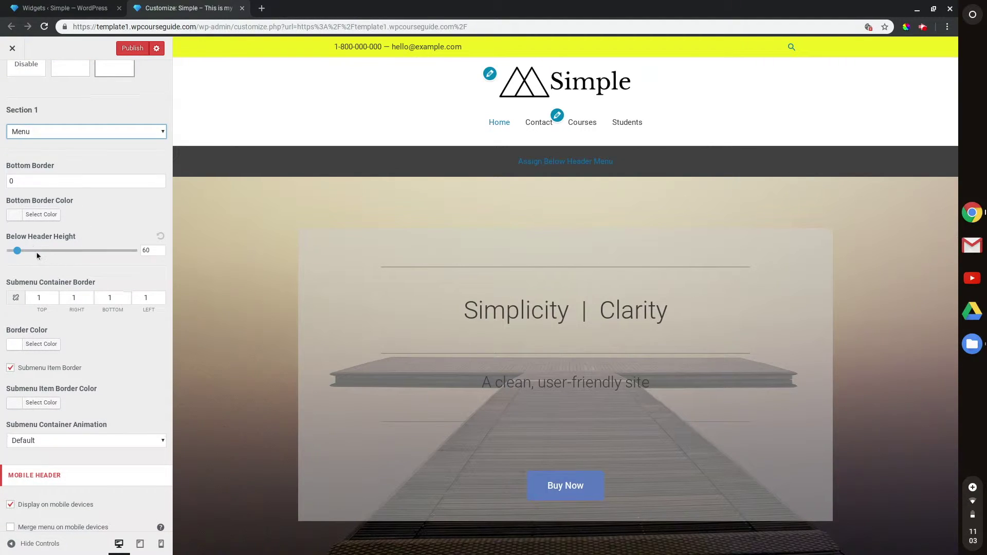
Change the Below Header Height from 60 to 86 using the slider
left_click_drag(18, 251, 34, 250)
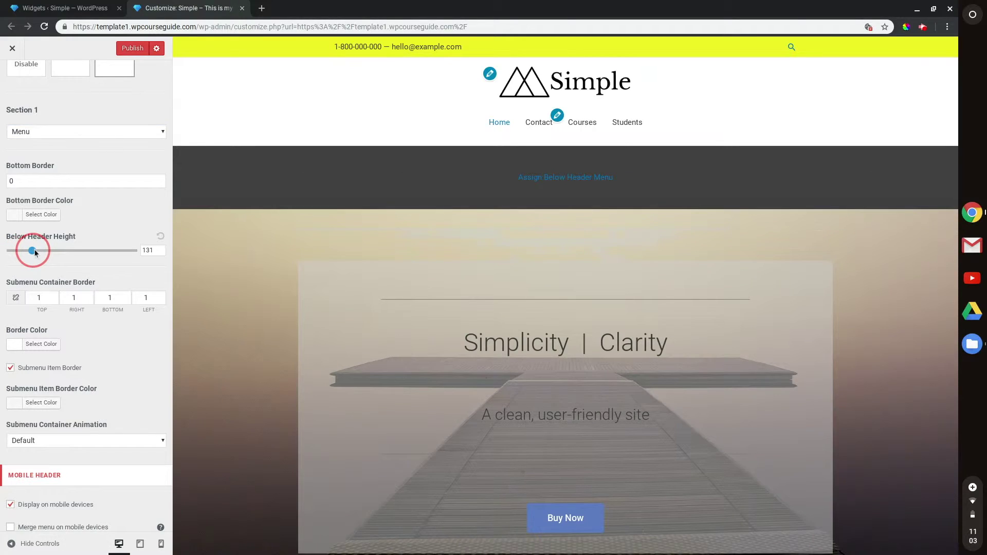
left_click_drag(29, 251, 23, 250)
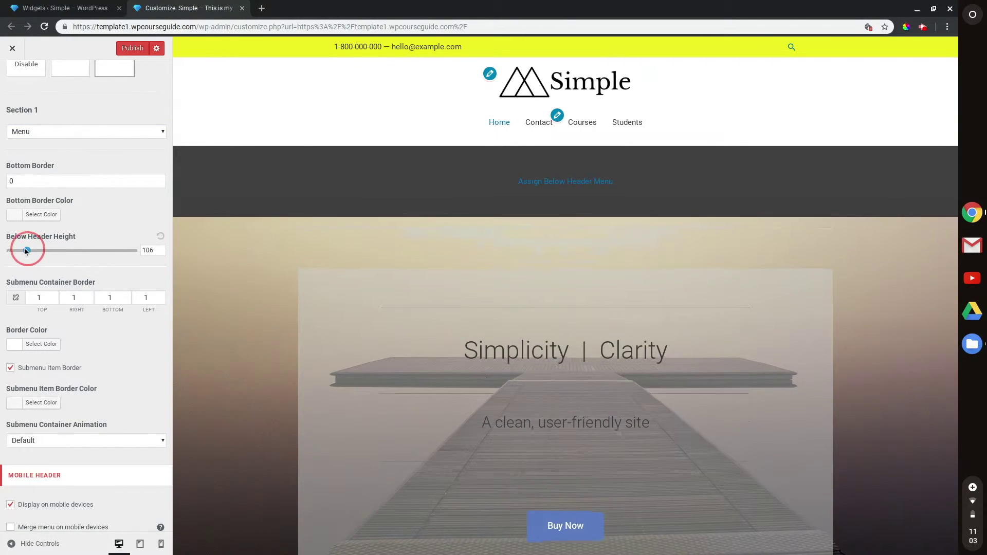
scroll(86, 362, "down", 3)
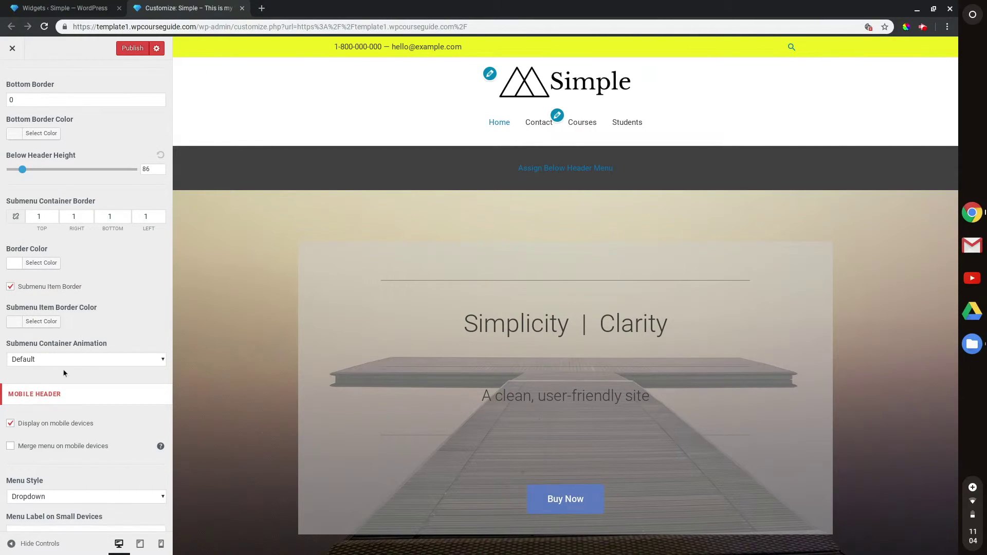
scroll(82, 393, "up", 5)
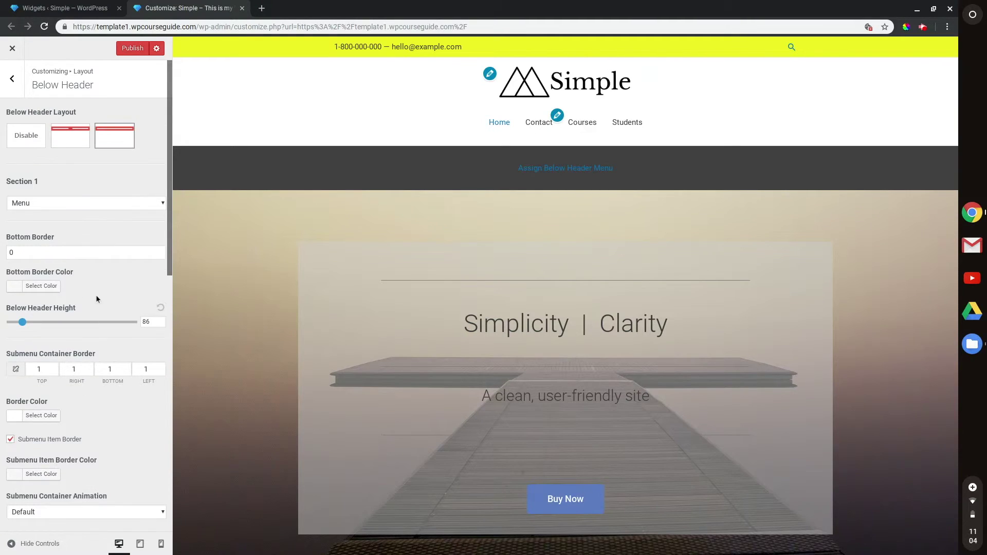